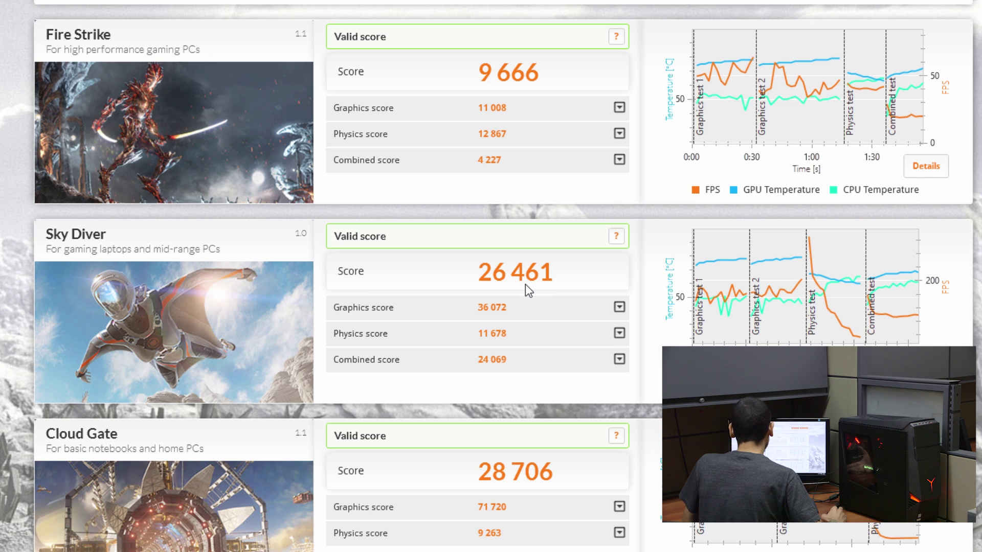
scroll(525, 284, "down", 2)
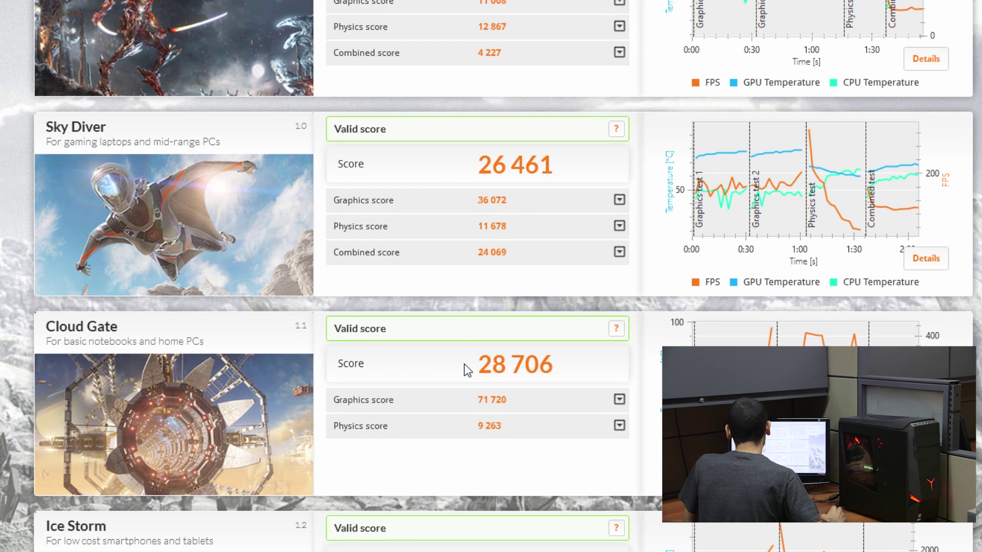
scroll(475, 364, "down", 2)
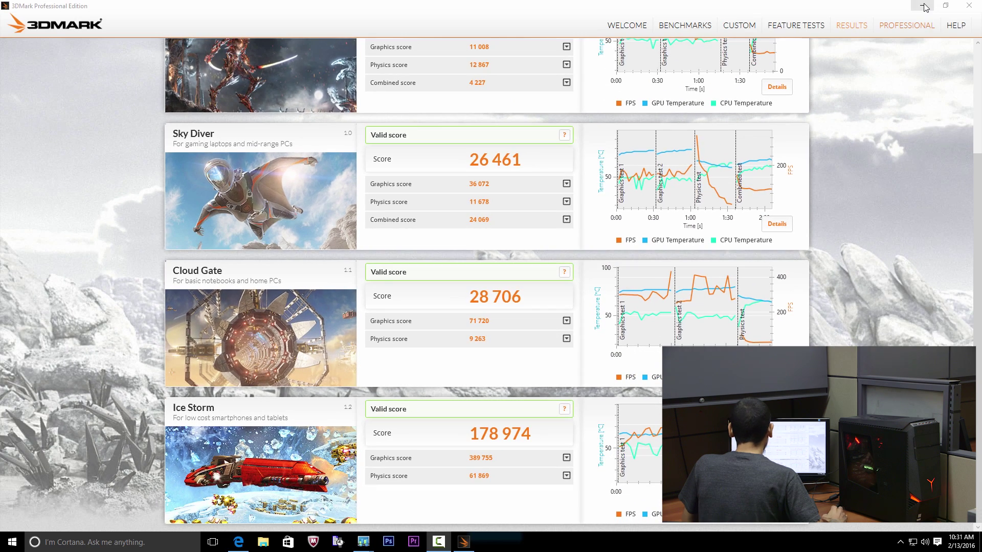
Minimize 3DMark after its 178,974 Ice Storm score to reveal the Geekbench 3 results.
left_click(925, 6)
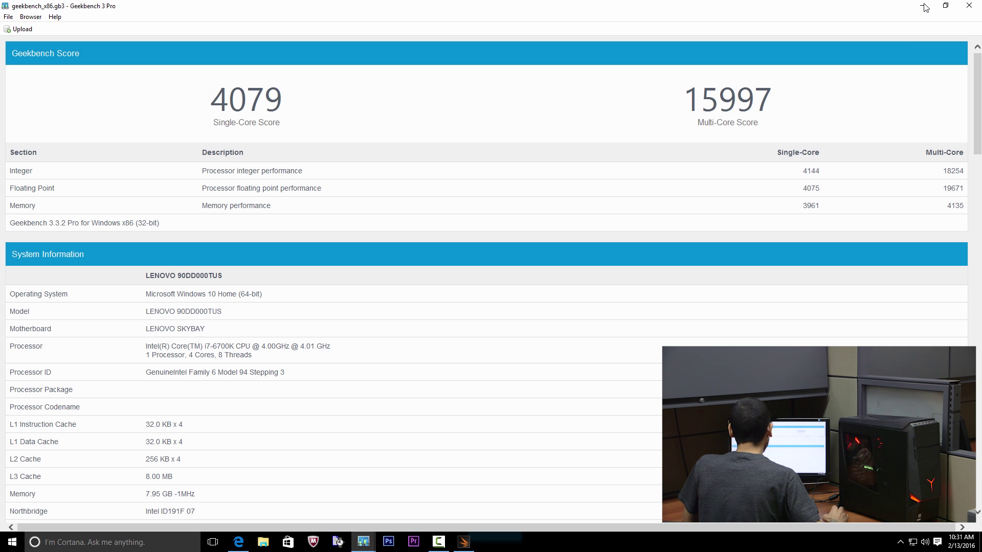
Minimize the 32-bit Geekbench window to show the 64-bit scores (4265, 16728), then minimize Geekbench.
left_click(925, 8)
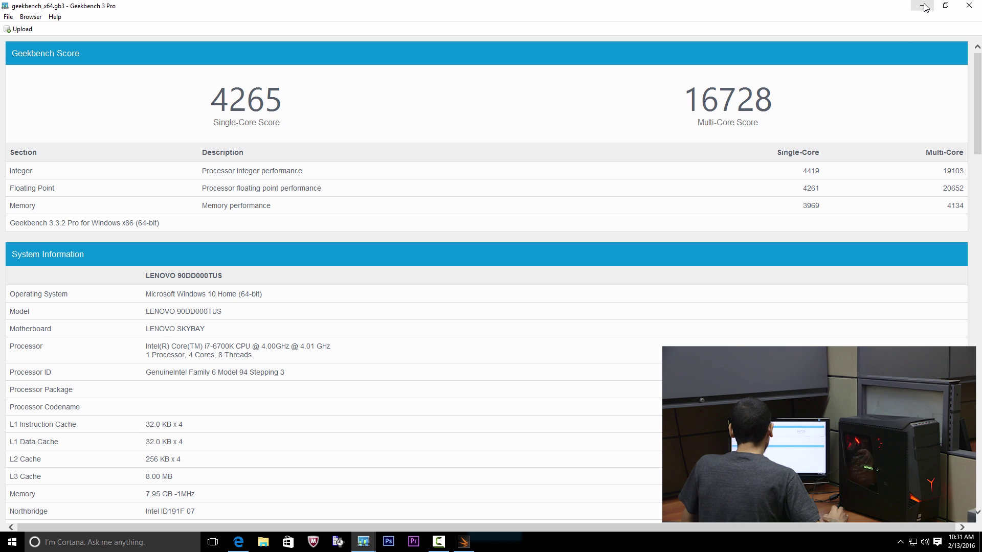
left_click(924, 8)
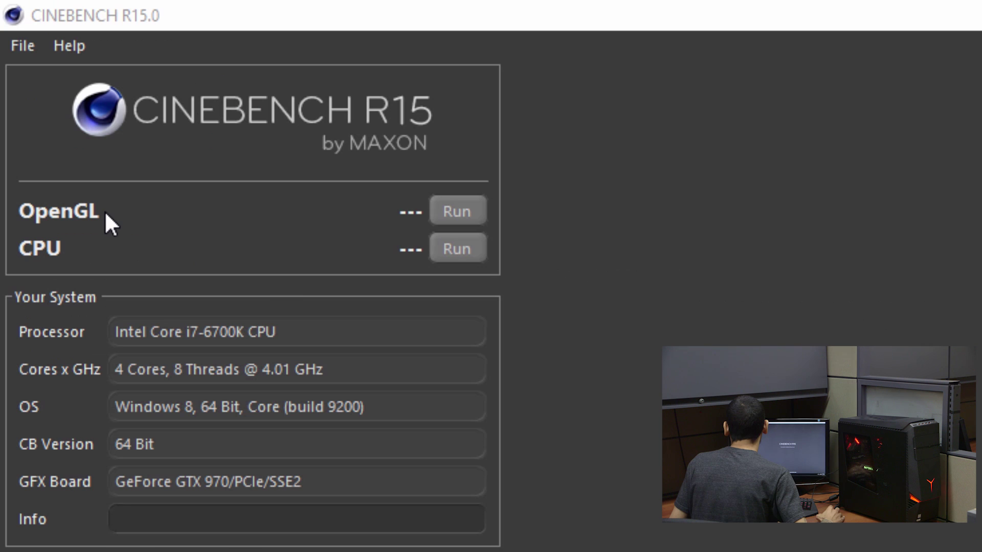
Run Cinebench's OpenGL test (119.45 fps), then start the CPU rendering benchmark.
left_click(457, 211)
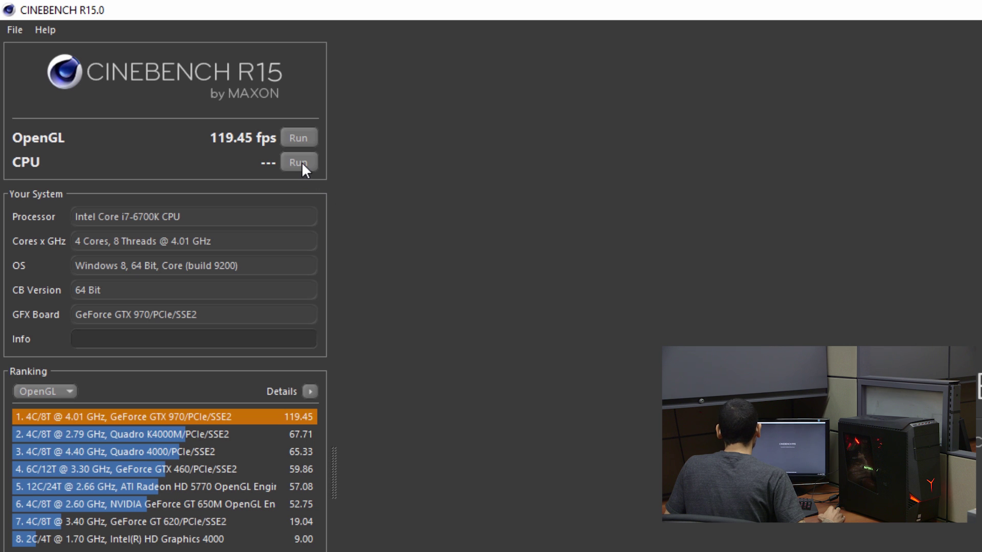
left_click(302, 162)
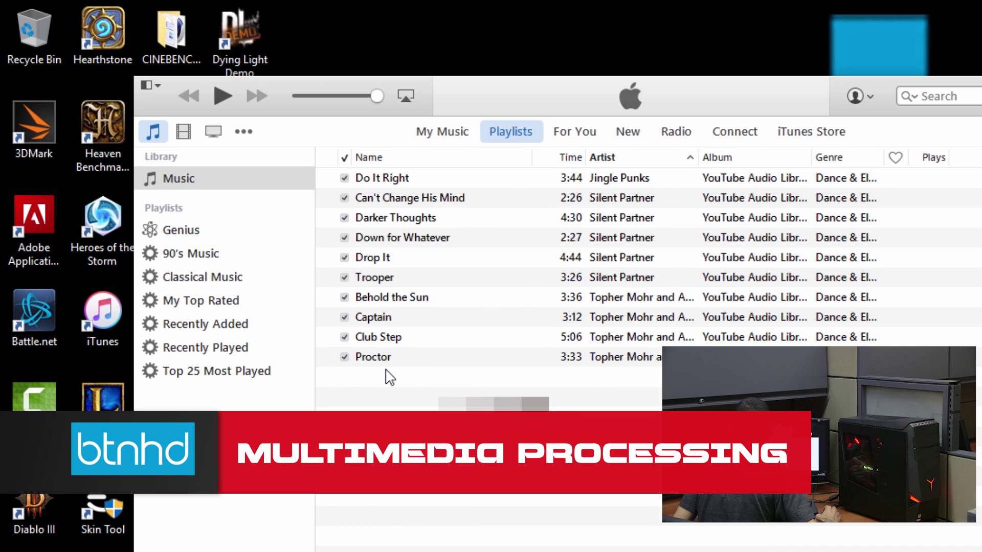
Check the Windows 10 Build video file's properties and look inside the desktop TEMP folder.
key("alt+Tab")
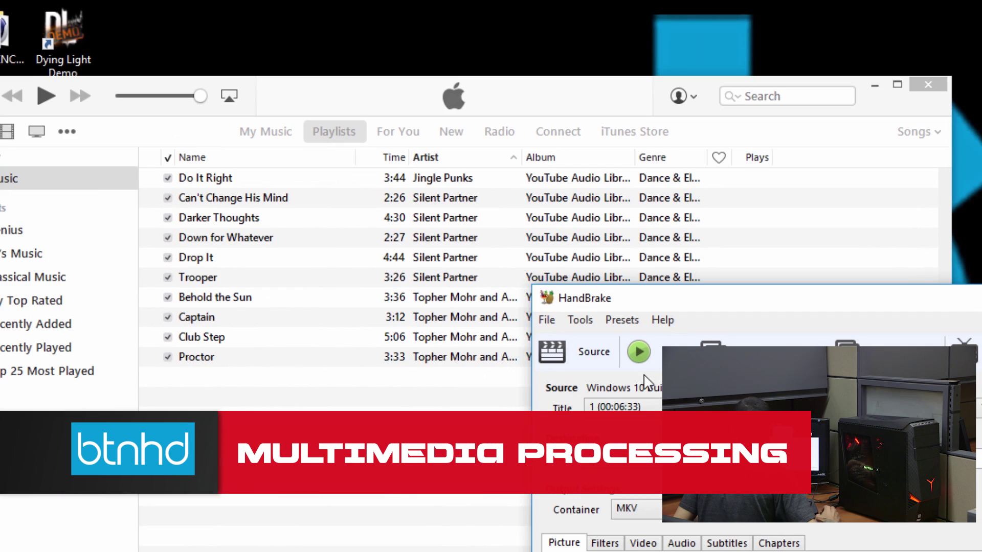
left_click(138, 81)
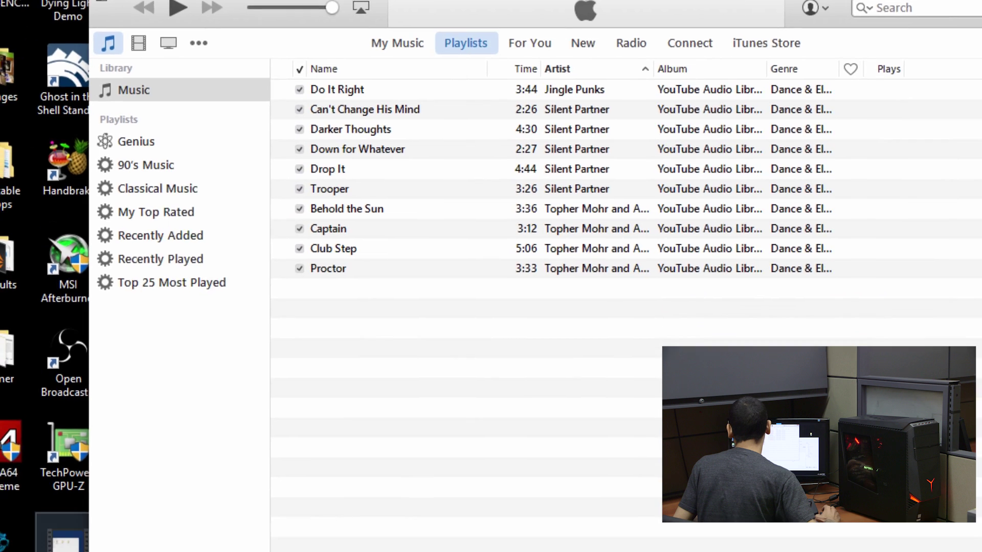
right_click(78, 411)
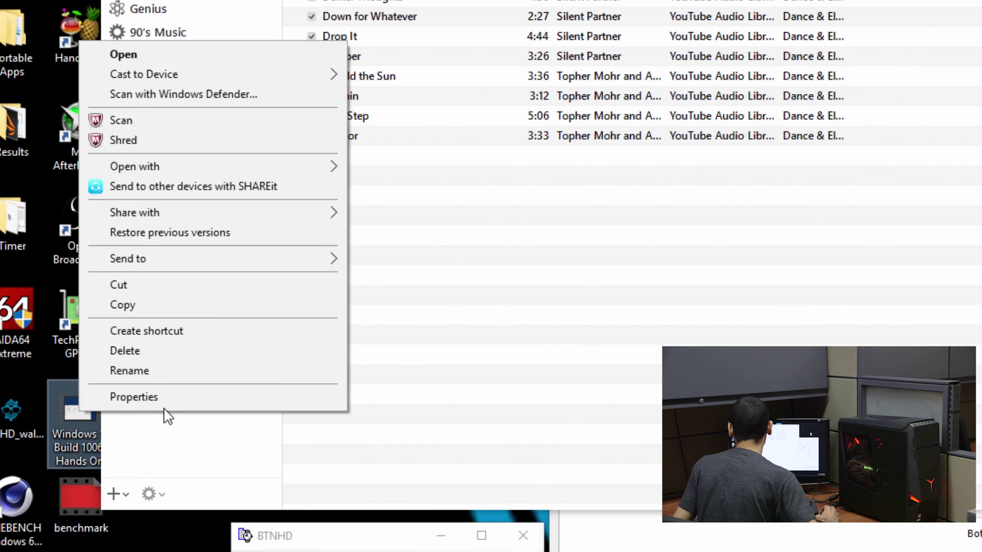
left_click(139, 397)
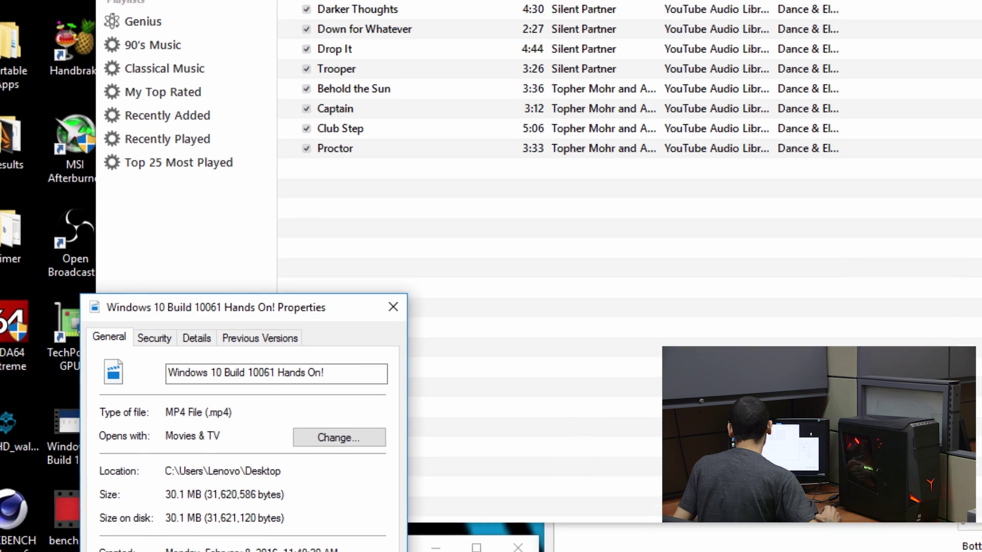
key("Escape")
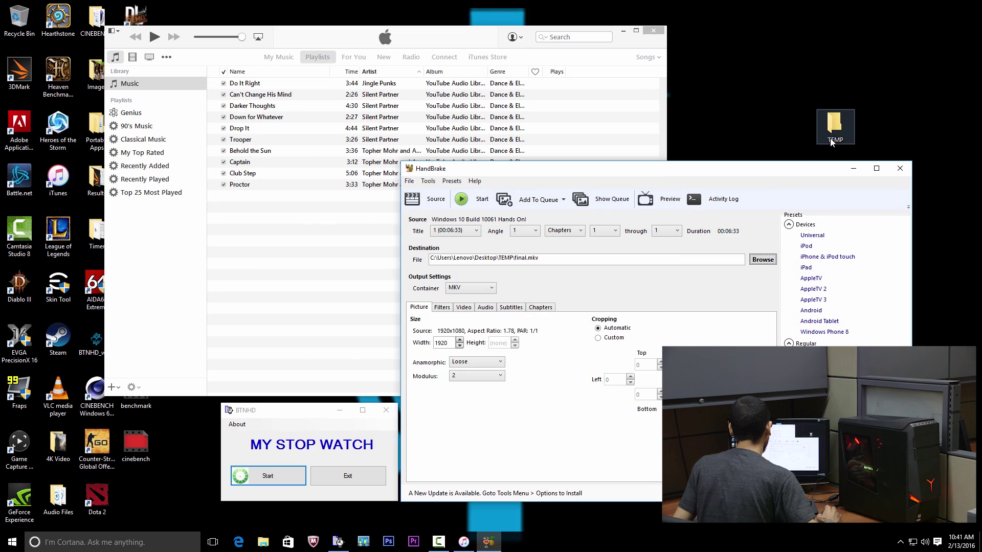
double_click(835, 126)
left_click(979, 5)
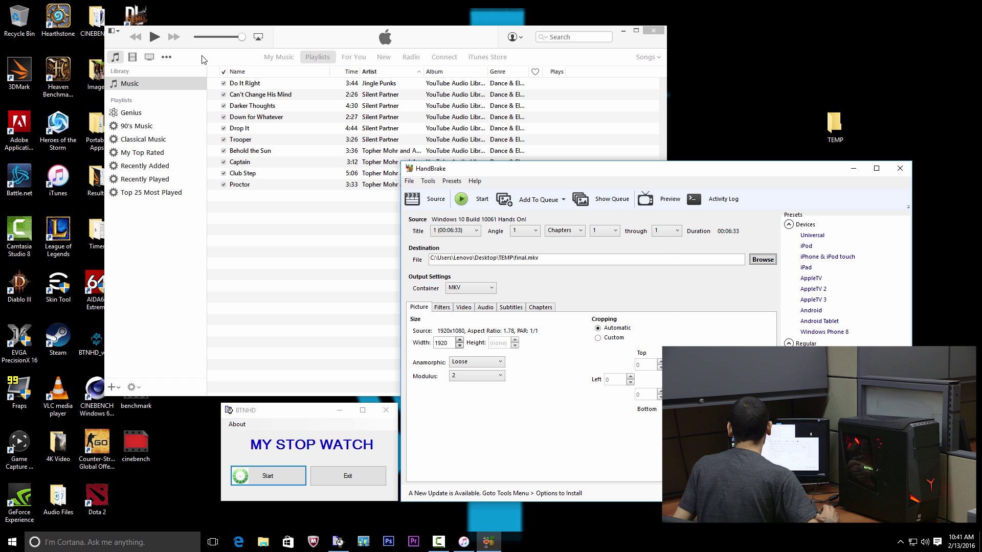
Convert all ten iTunes songs to AAC and start the HandBrake encode, timing them with the stopwatch (1:7:611).
left_click(278, 261)
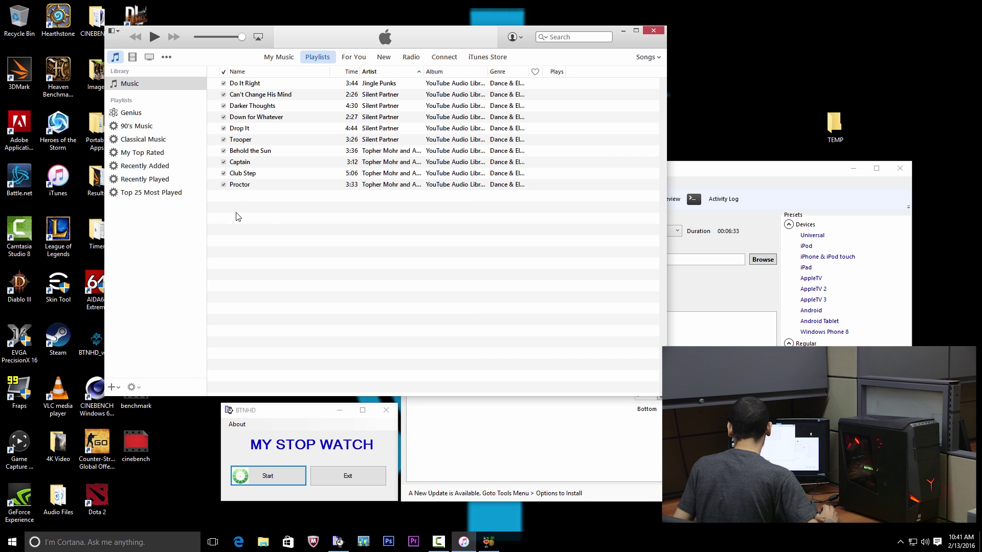
key("ctrl+a")
right_click(239, 161)
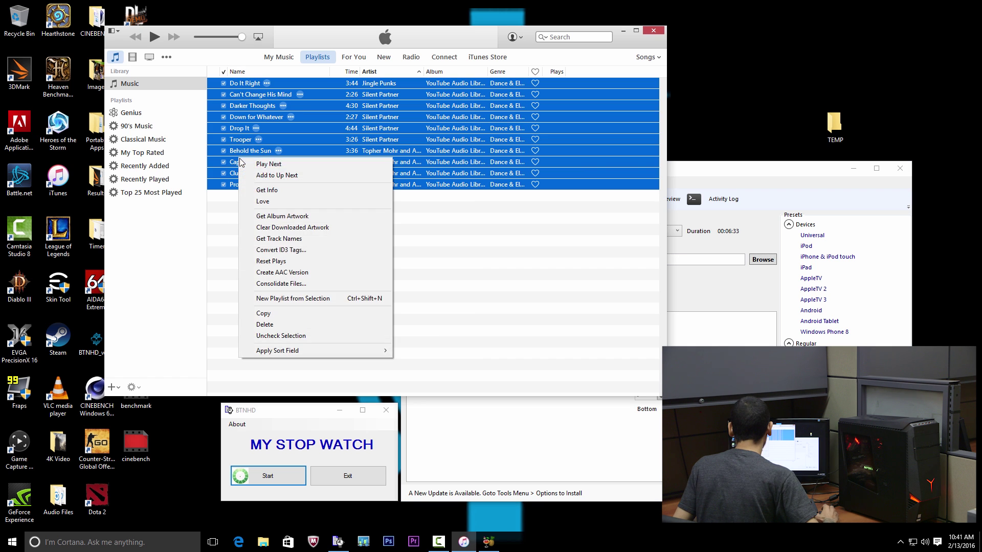
left_click(301, 272)
key("alt+Tab")
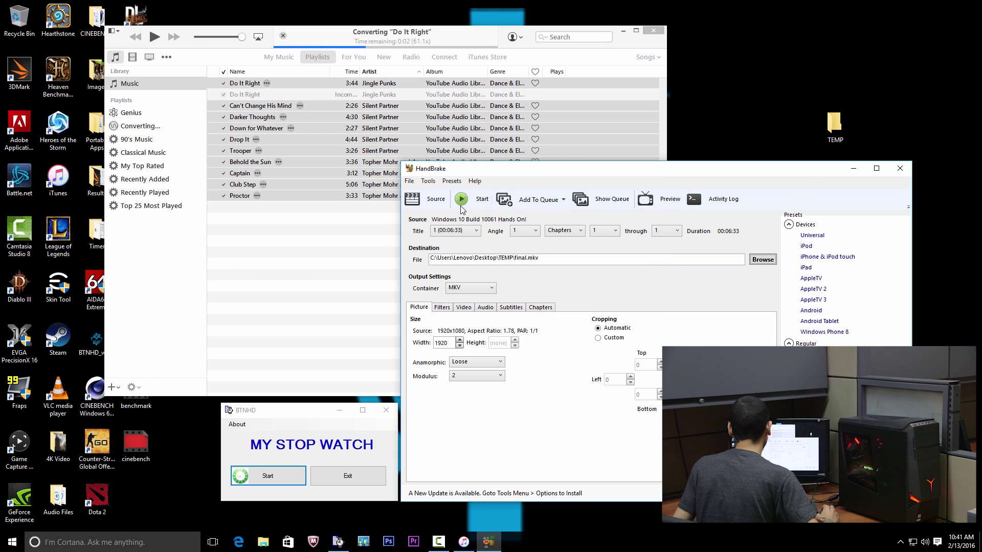
left_click(462, 201)
left_click(259, 482)
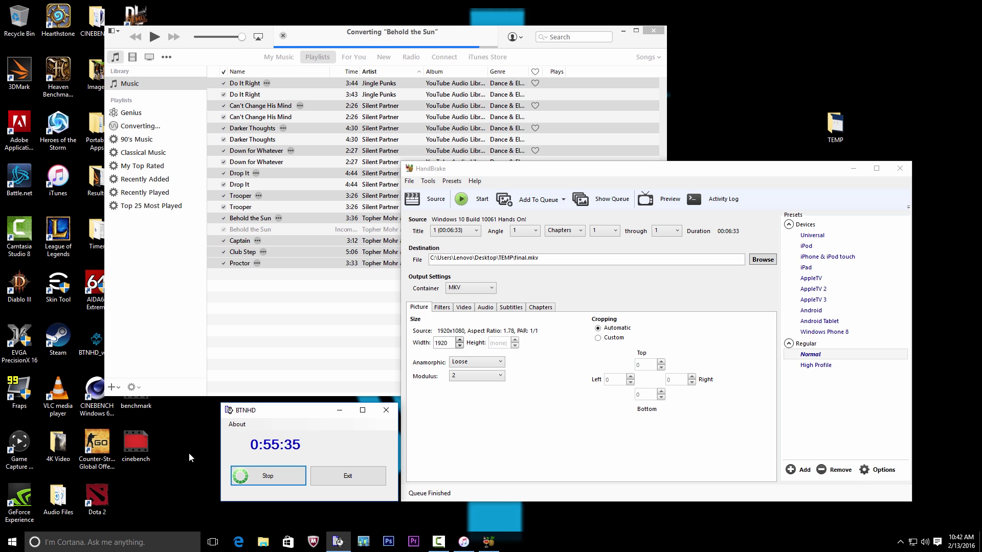
left_click(266, 476)
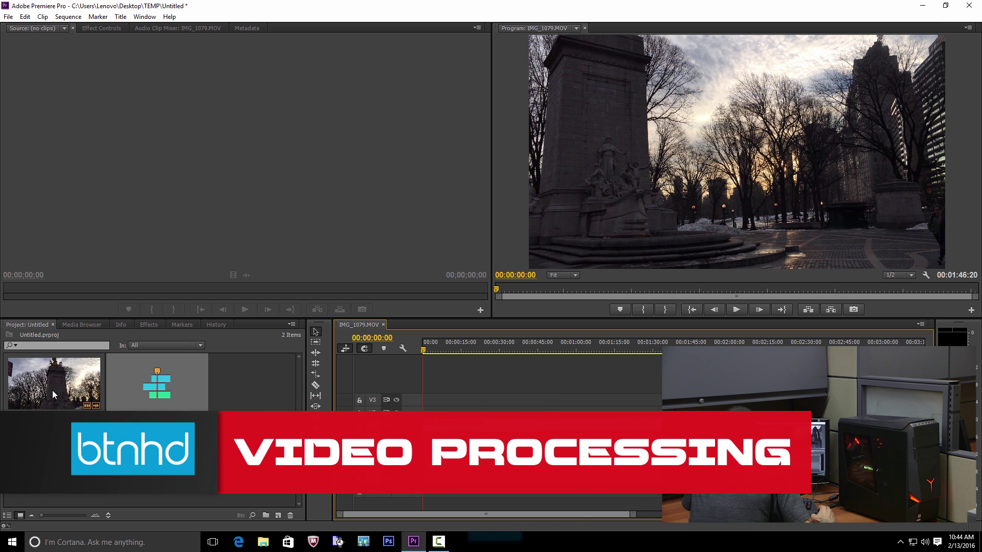
Show project items as a list and preview the sequence from a later frame.
left_click(9, 515)
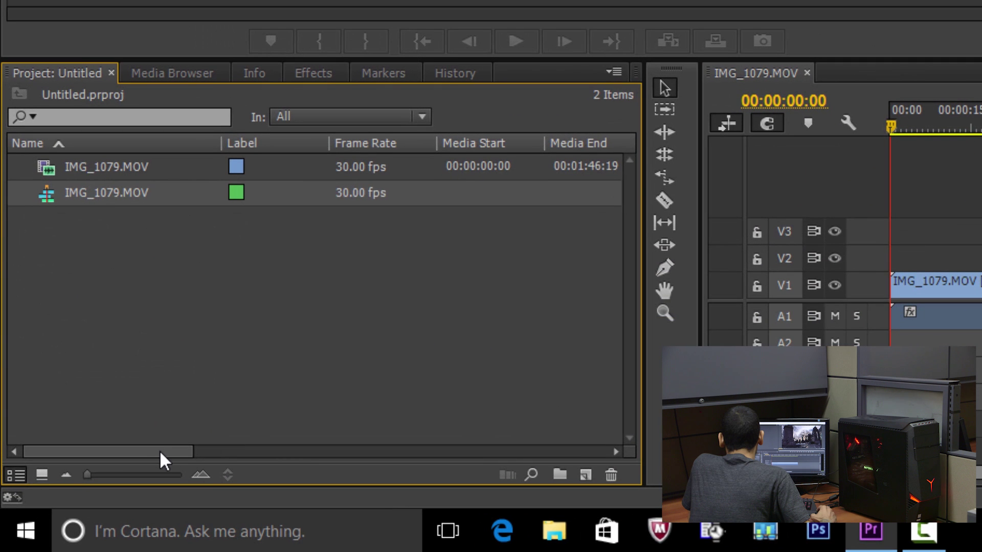
left_click_drag(160, 454, 355, 416)
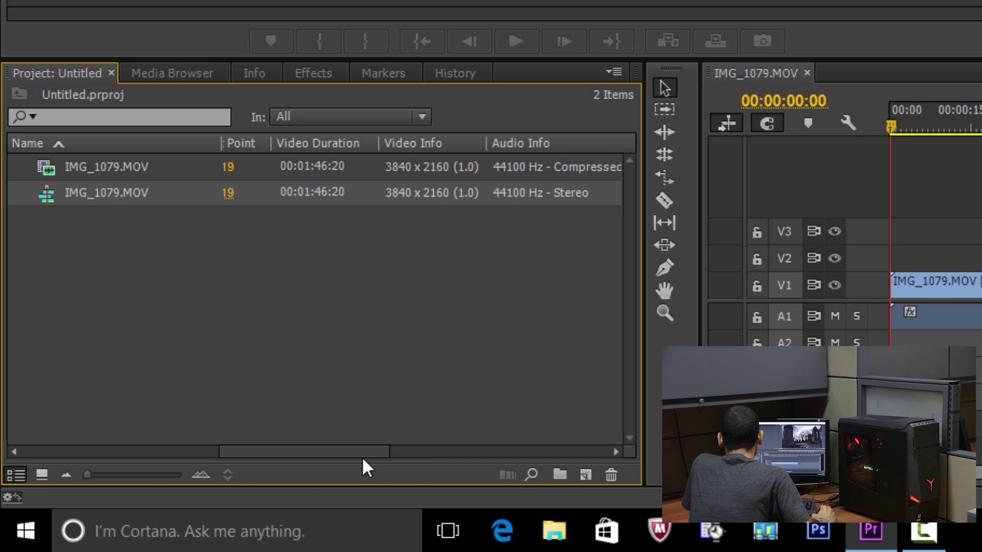
mouse_move(362, 448)
left_mouse_down()
mouse_move(392, 448)
mouse_move(324, 452)
left_mouse_up()
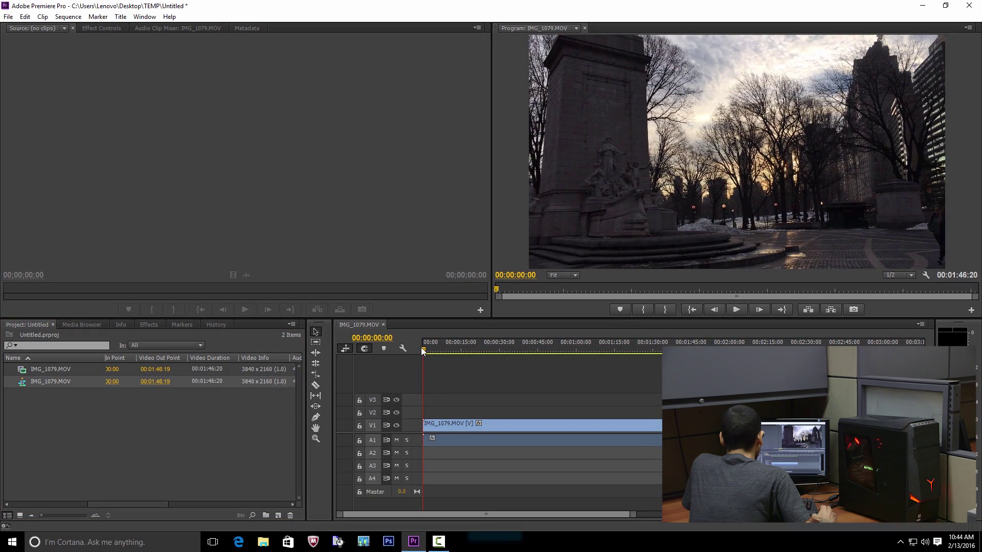
left_click_drag(430, 347, 522, 348)
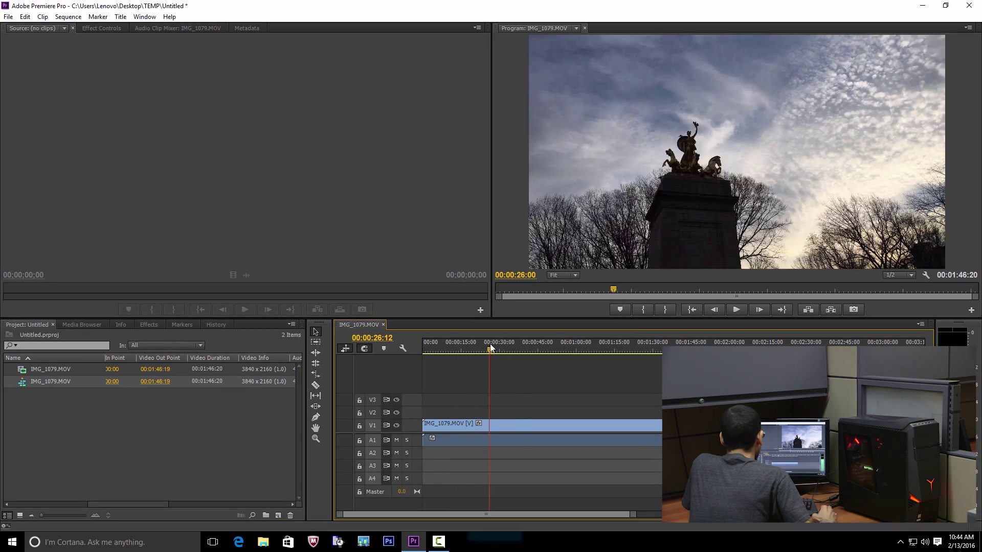
key("space")
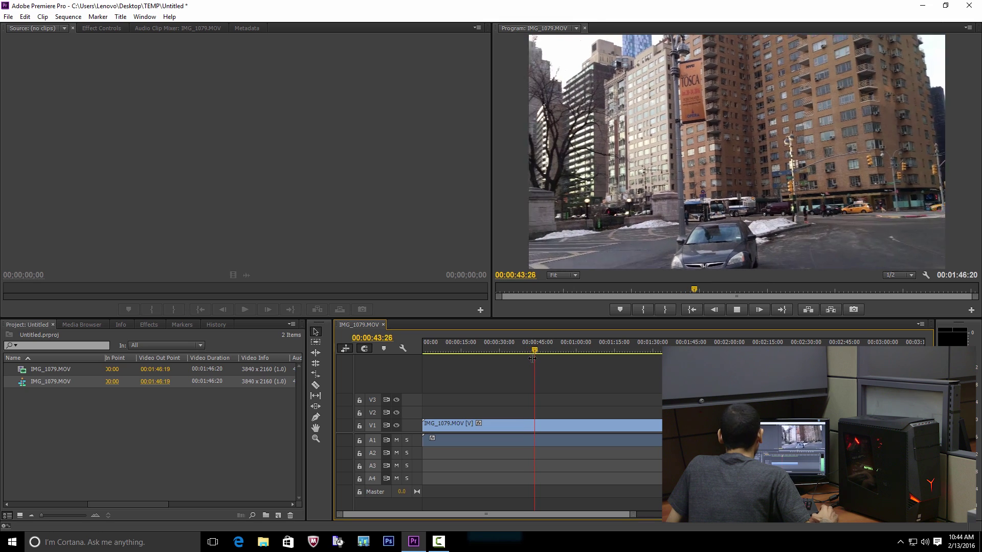
key("space")
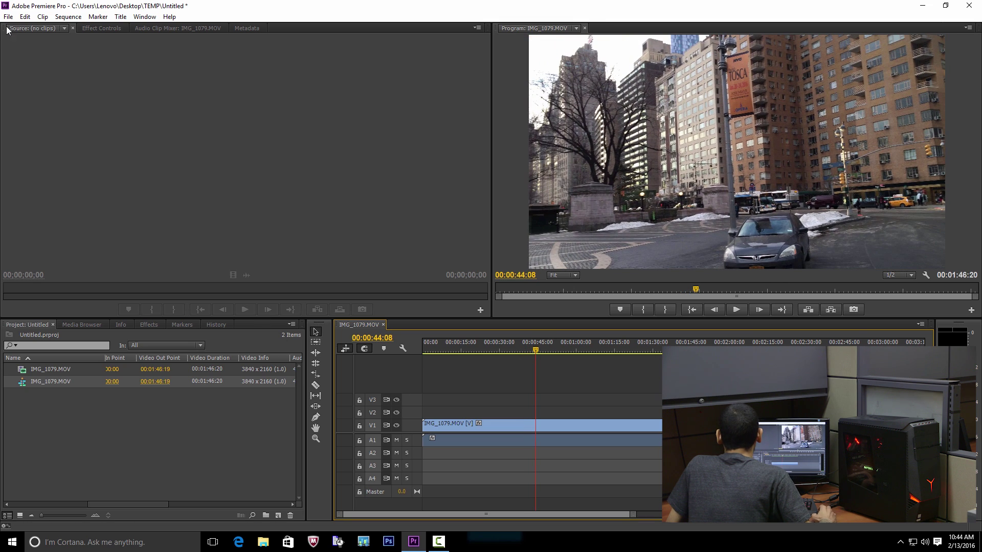
Export the sequence as H.264, Match Source - High bitrate, named 4K_FINAL, and start encoding.
left_click(8, 16)
mouse_move(27, 290)
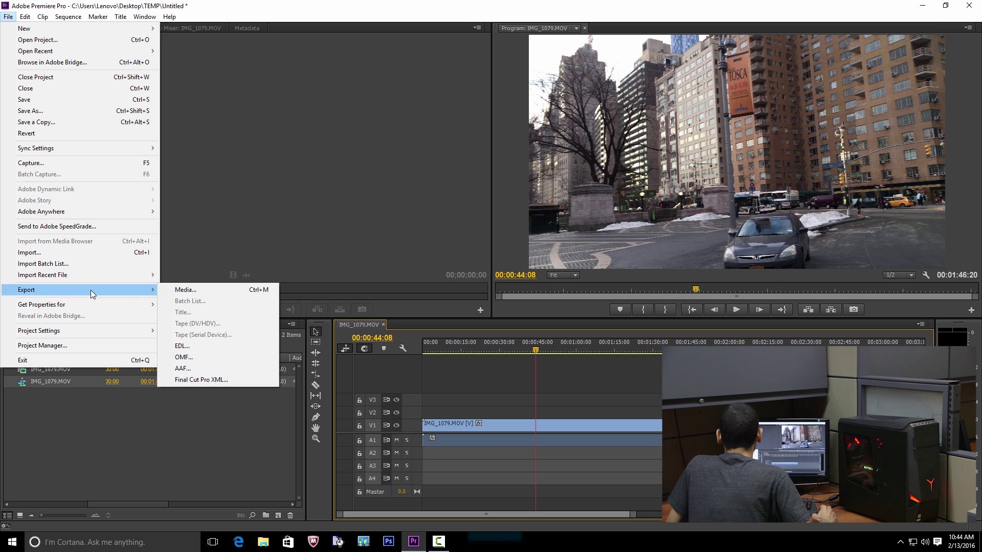
left_click(237, 289)
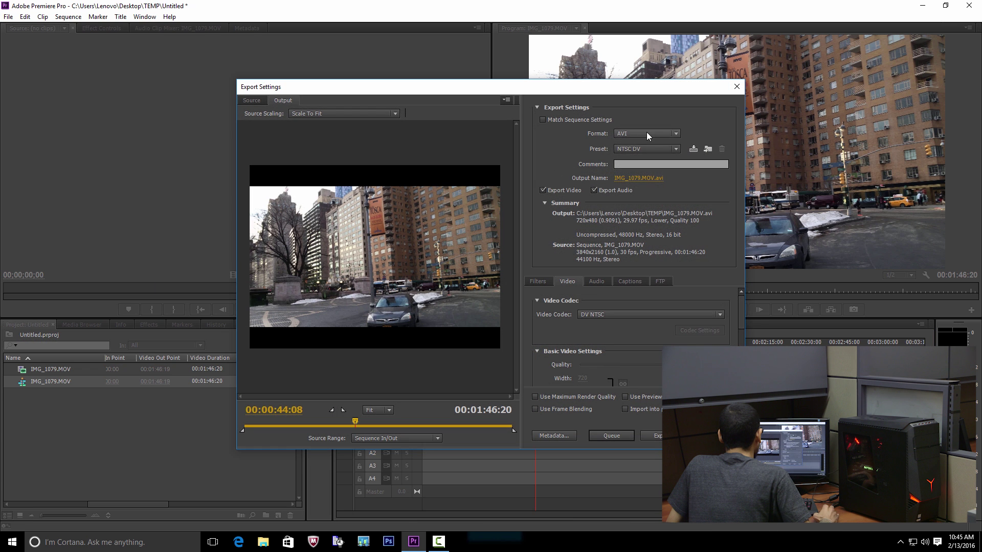
left_click(647, 135)
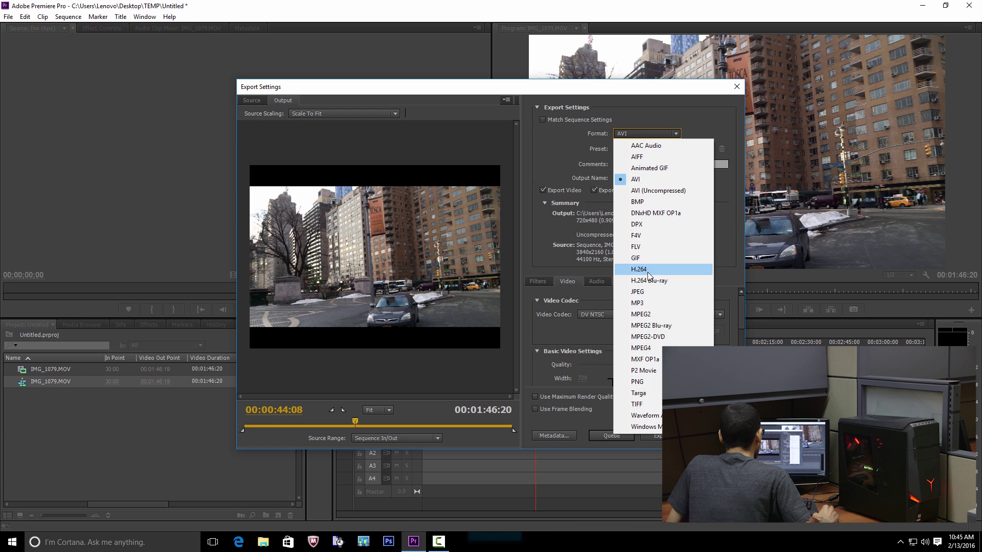
left_click(649, 270)
left_click(658, 151)
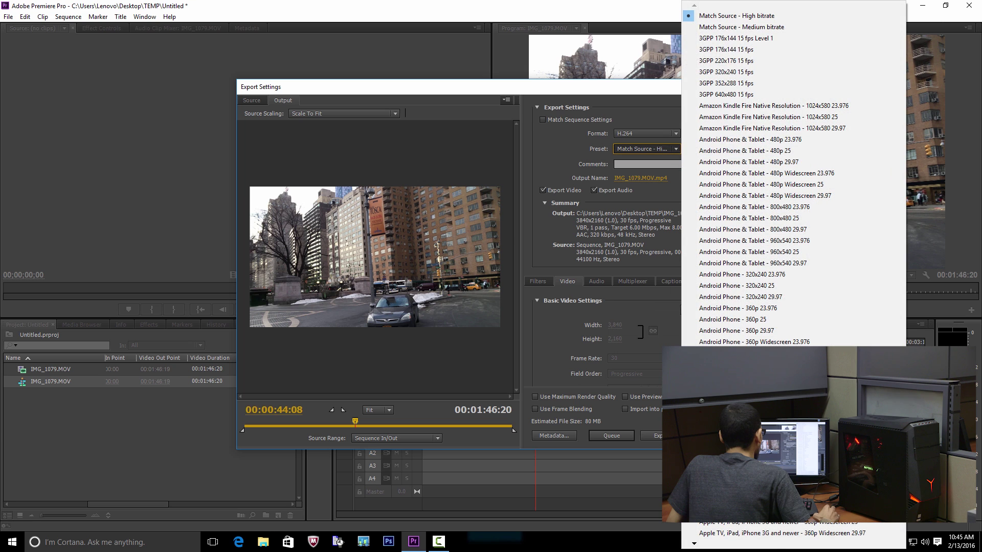
left_click(770, 17)
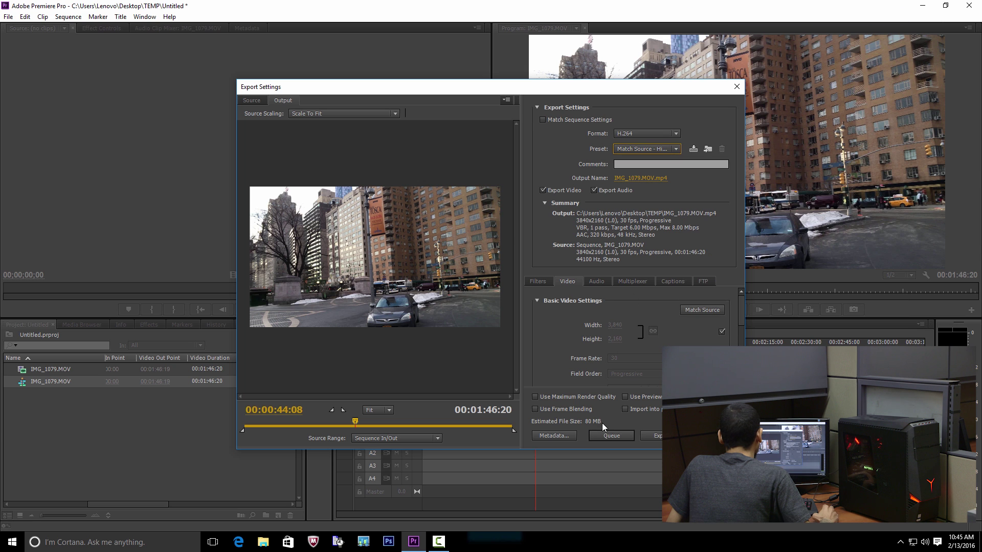
left_click(650, 179)
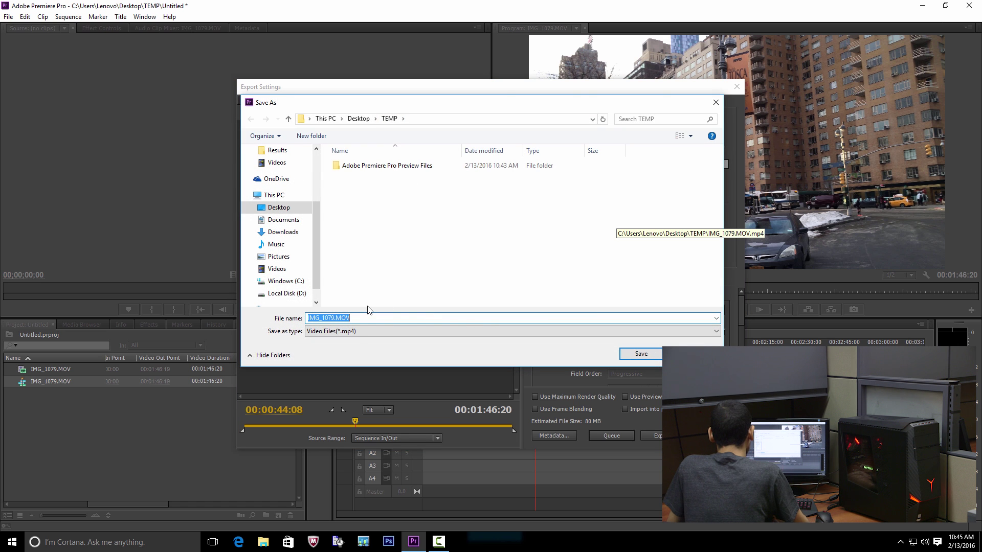
type("4")
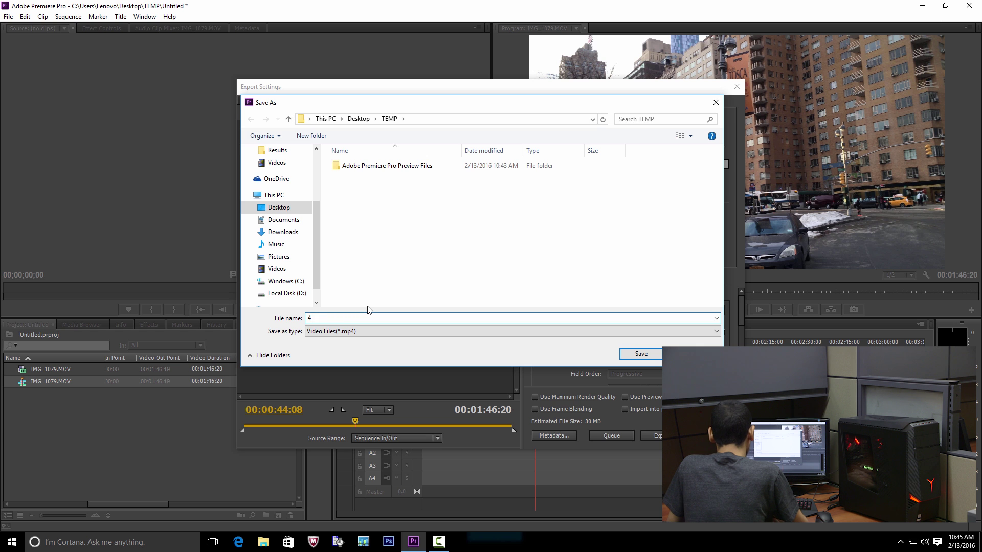
type("K_FINA")
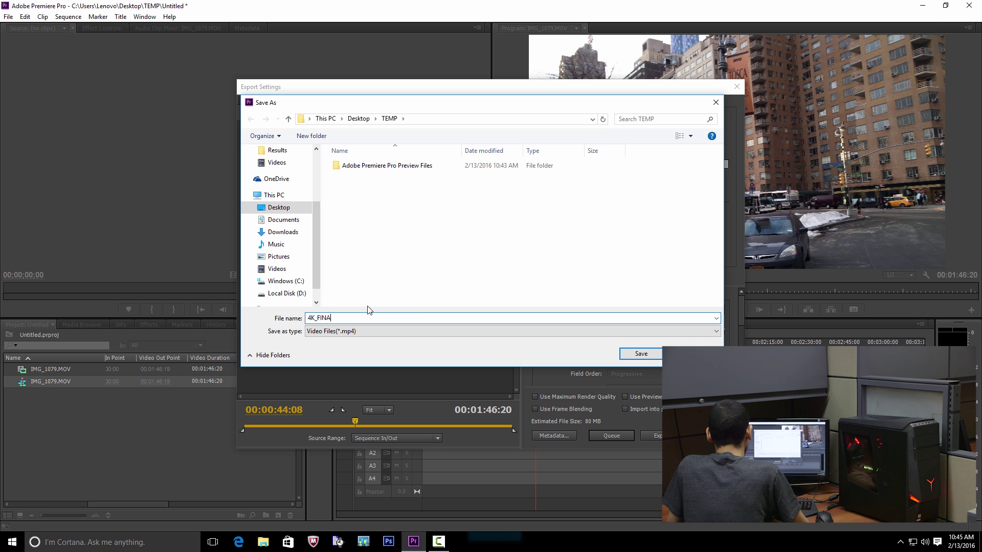
type("L")
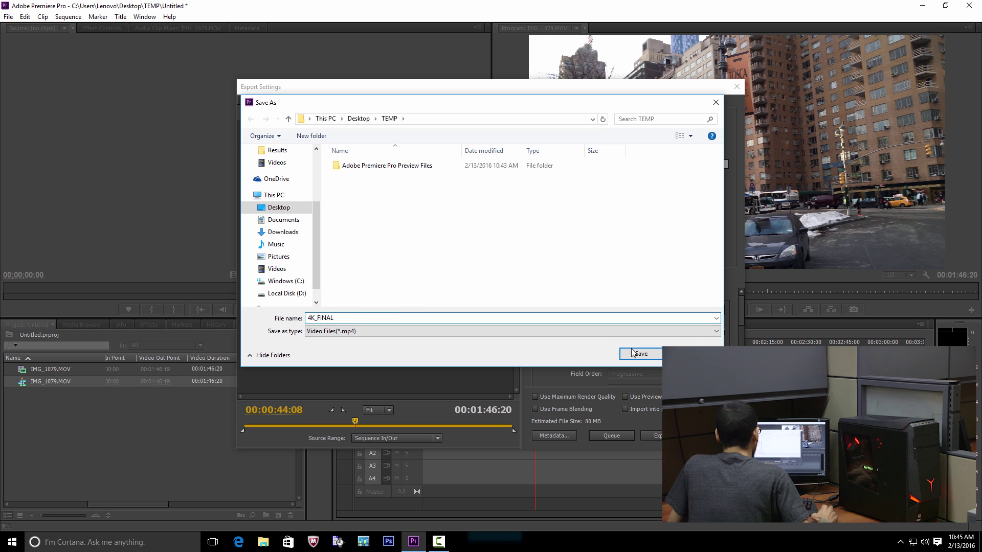
left_click(634, 354)
left_click(662, 436)
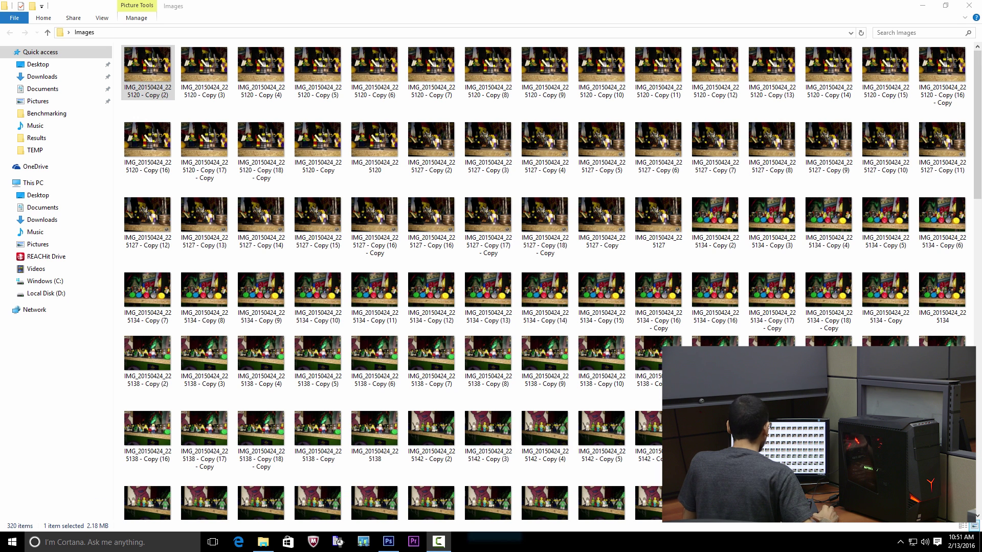
Check the first photo's properties, a 2.18 MB JPG, and cancel the dialog.
right_click(148, 68)
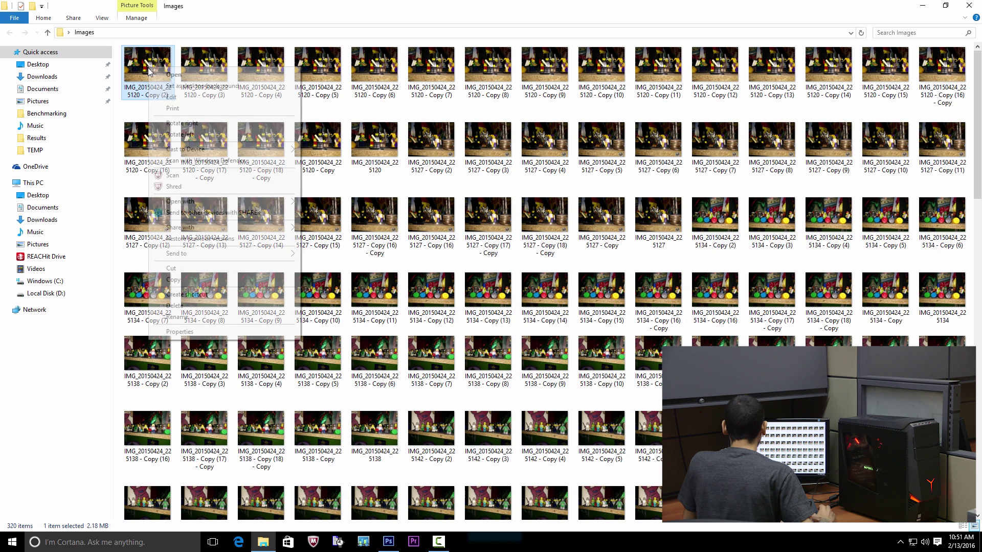
left_click(188, 335)
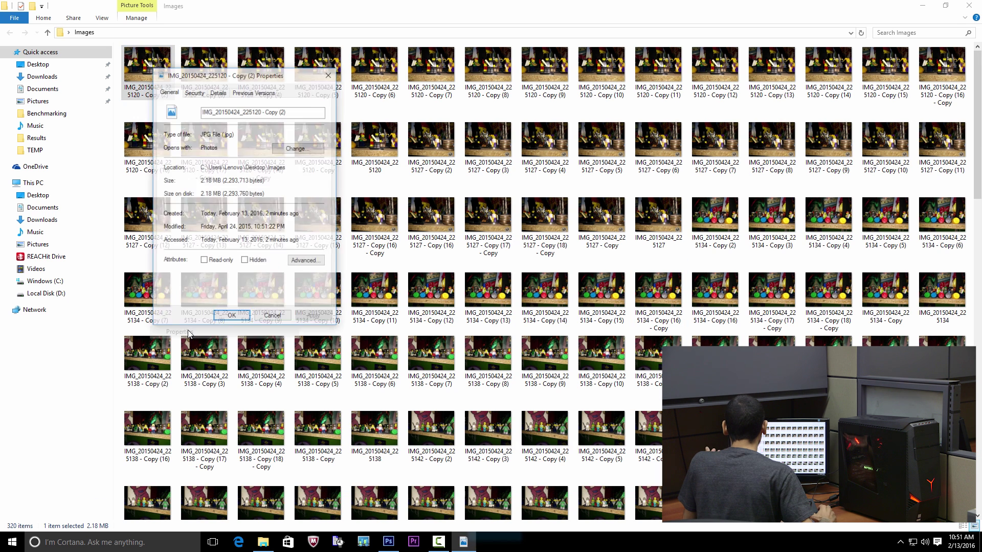
left_click(273, 319)
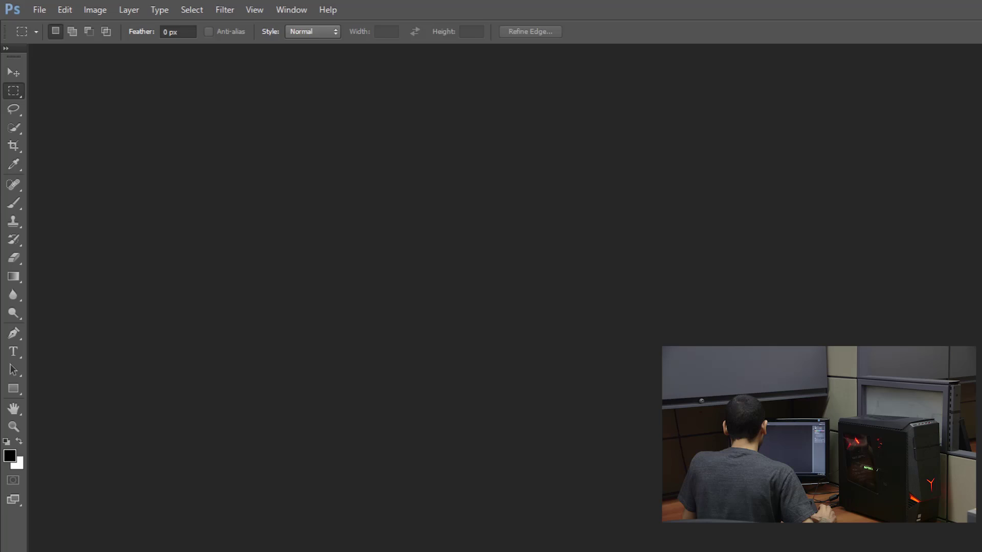
Open the Image Processor and set Images as the source folder.
left_click(57, 15)
mouse_move(80, 451)
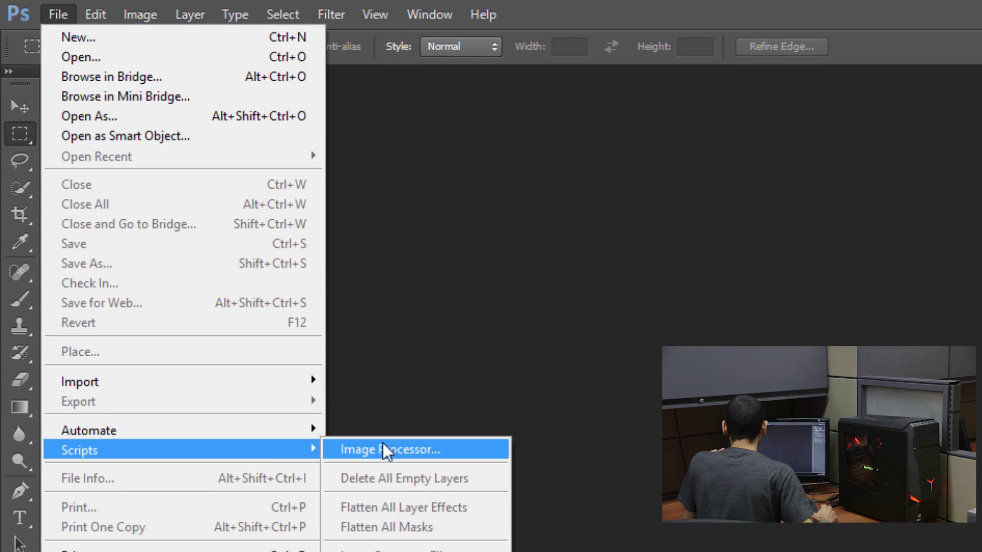
left_click(384, 449)
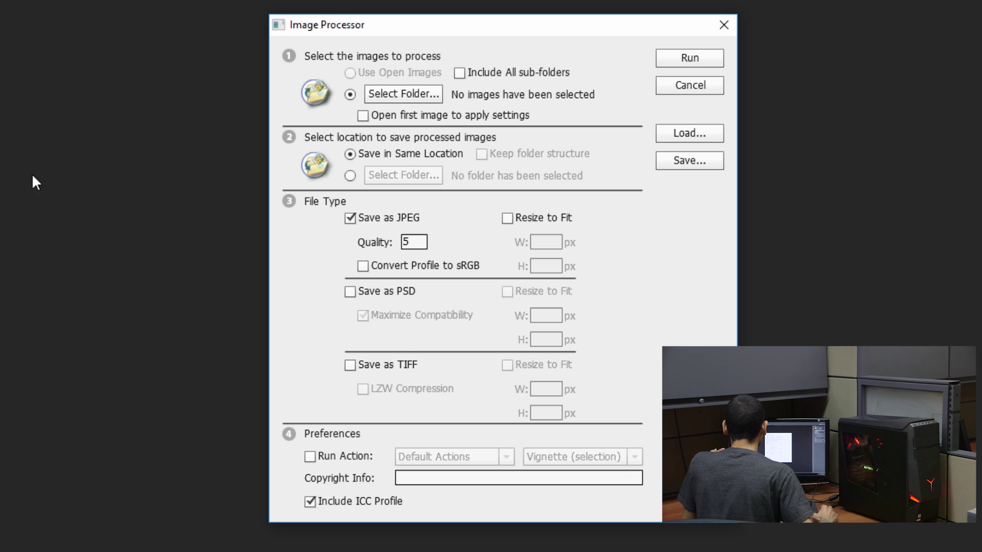
left_click(407, 104)
left_click_drag(619, 272, 602, 324)
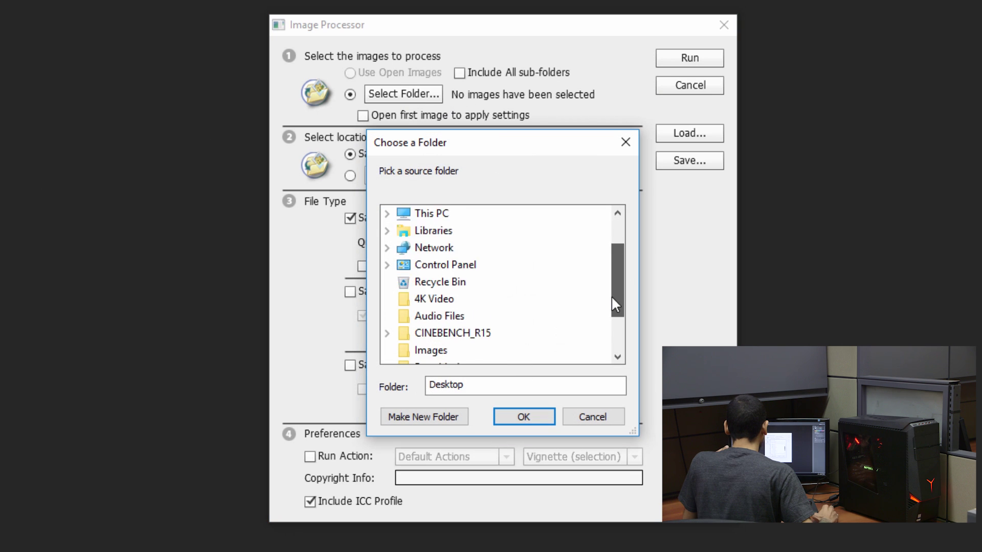
left_click(431, 282)
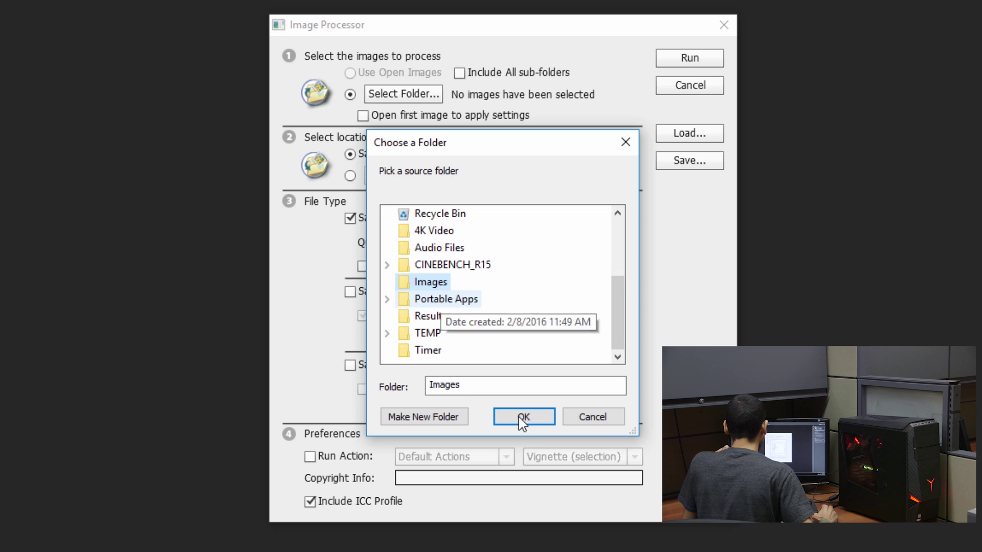
left_click(522, 416)
Set TEMP as the destination folder, checking its contents in File Explorer.
left_click(410, 176)
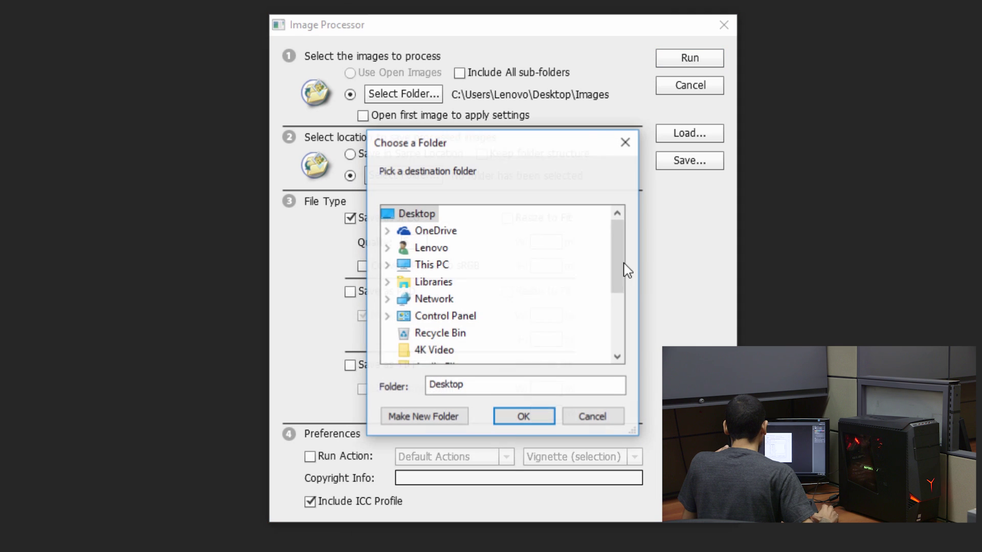
left_click_drag(618, 239, 601, 340)
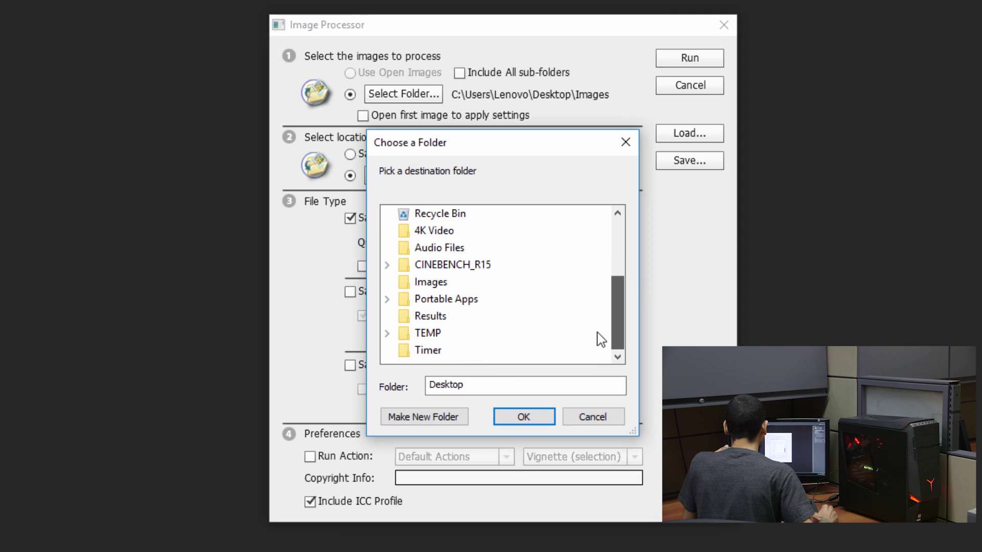
left_click(428, 335)
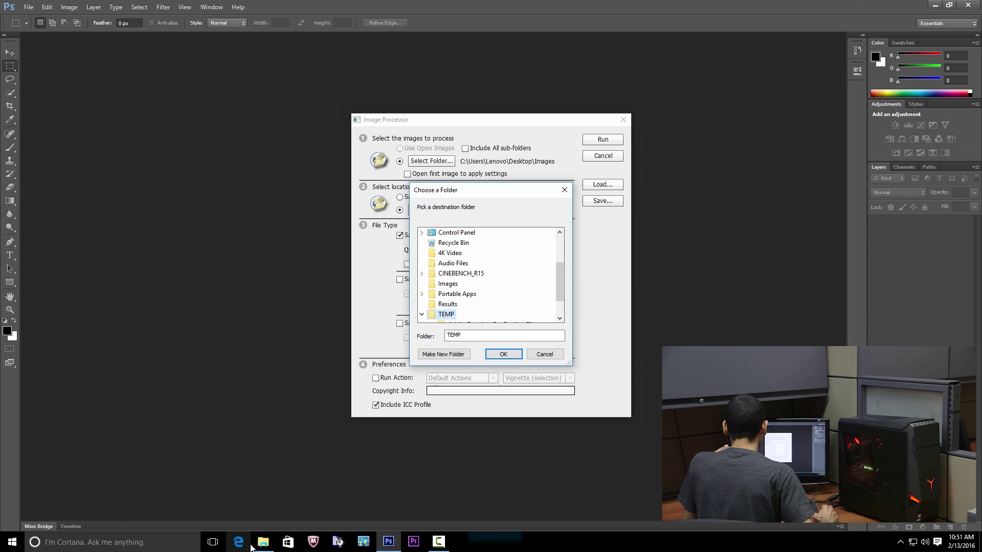
left_click(262, 542)
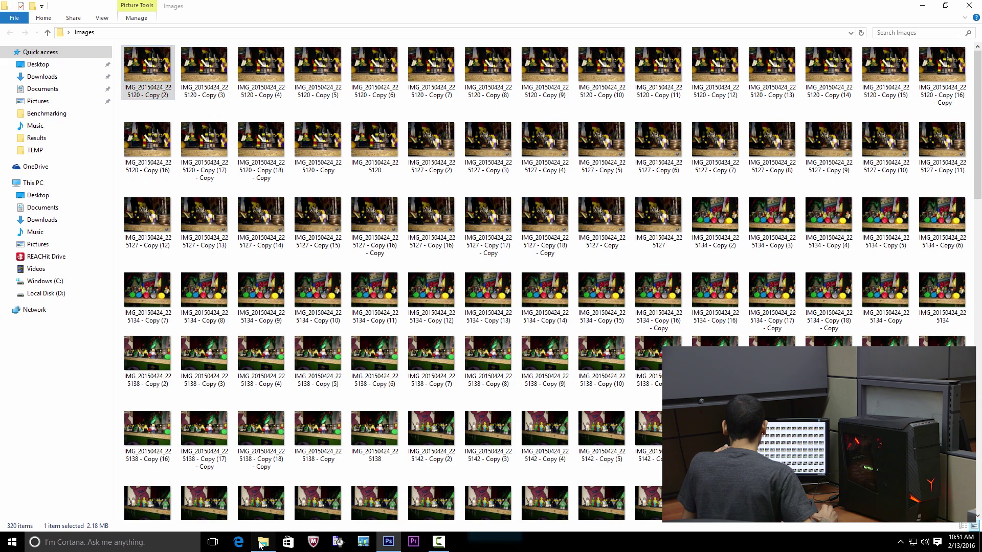
left_click(37, 151)
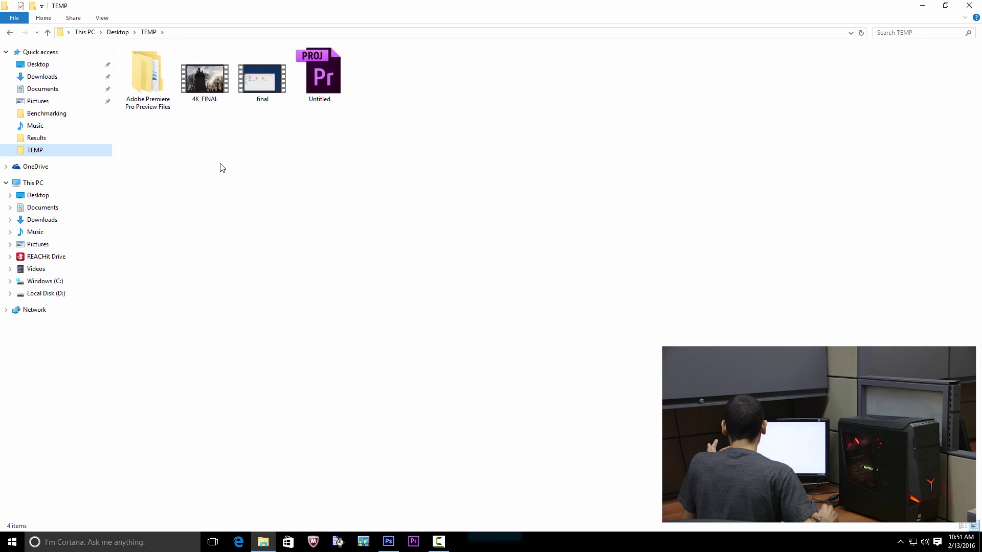
left_click(929, 6)
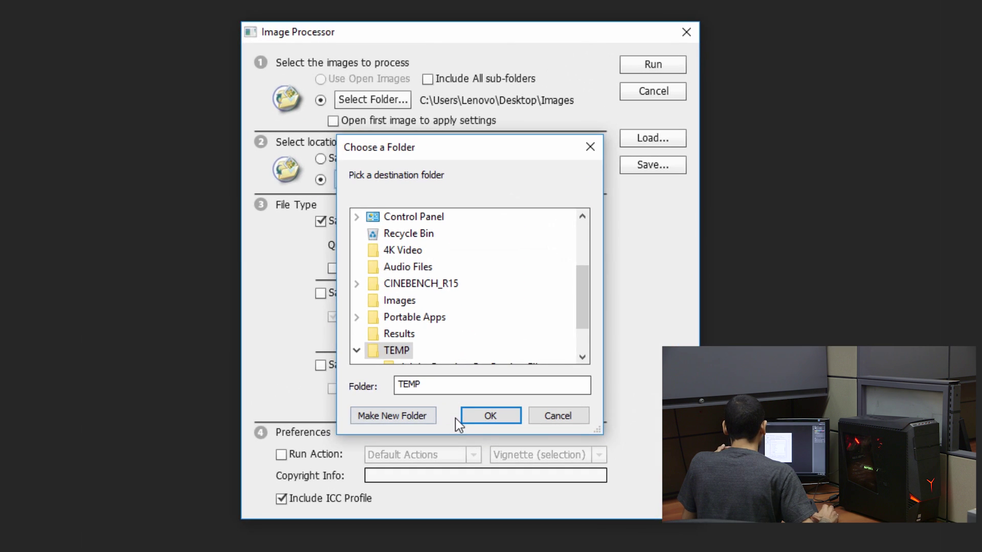
left_click(491, 418)
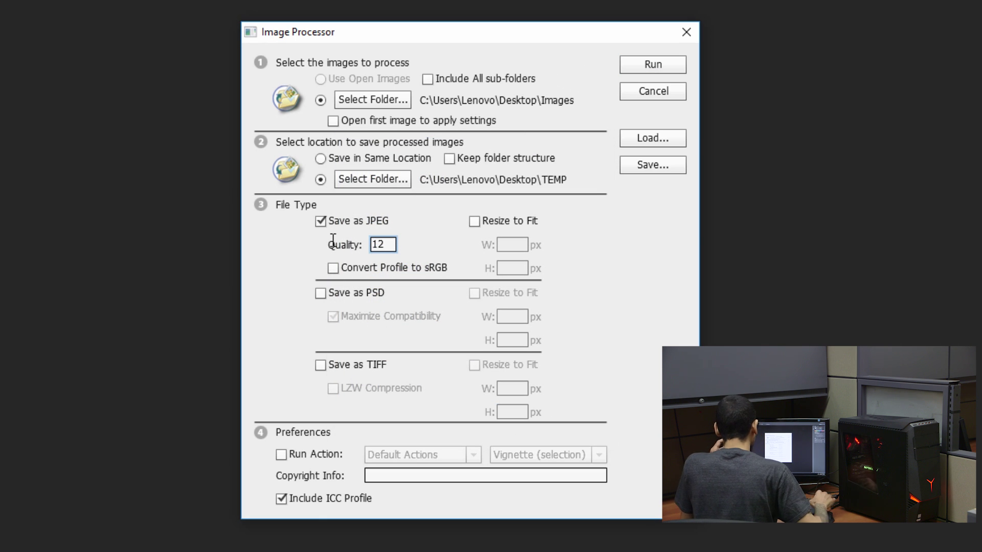
Apply the Quadrant Colors action to every image and start the batch run.
left_click(282, 456)
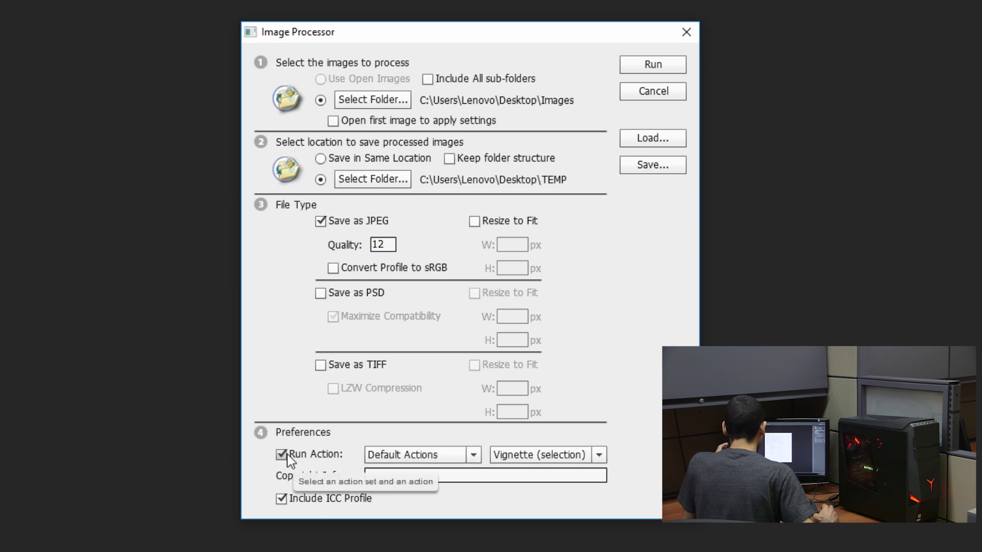
left_click(601, 456)
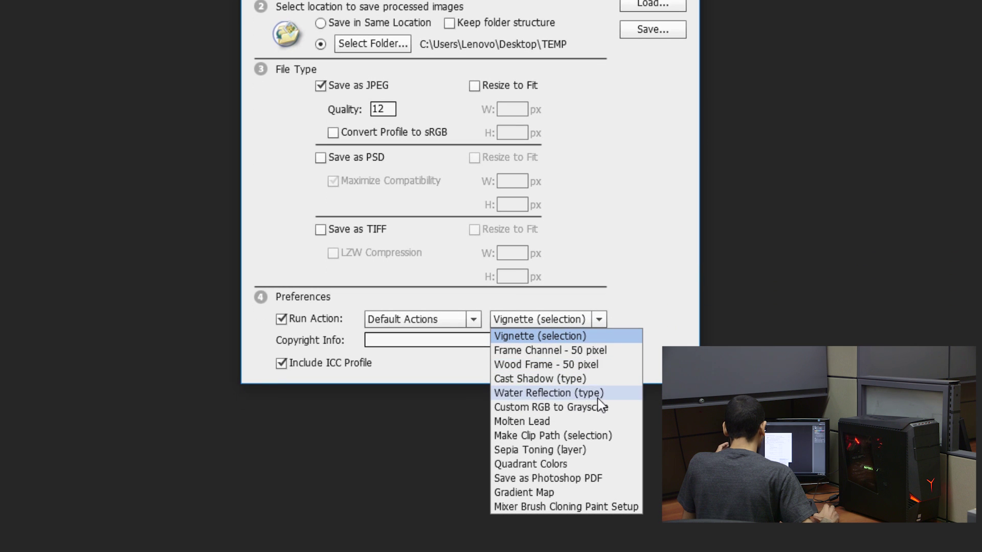
left_click(586, 464)
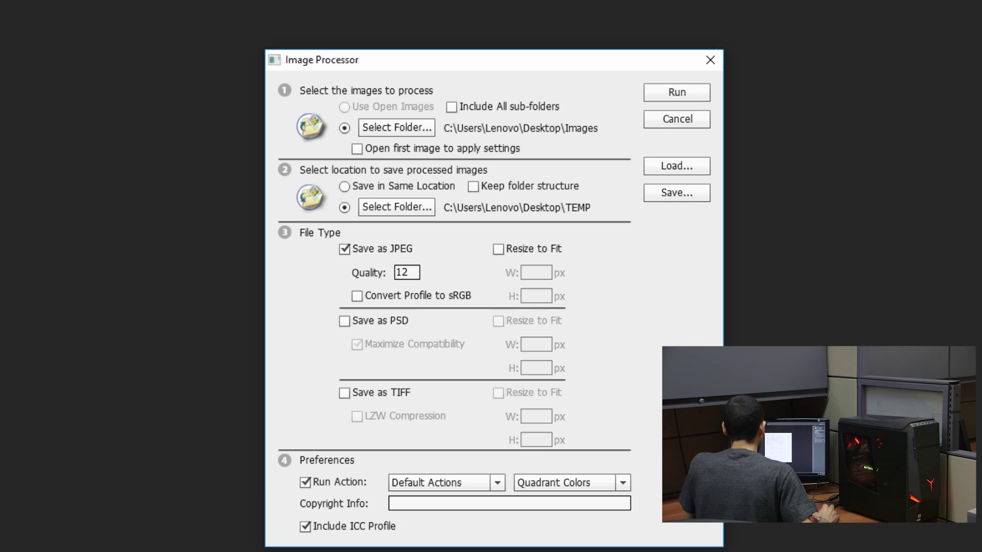
left_click(682, 96)
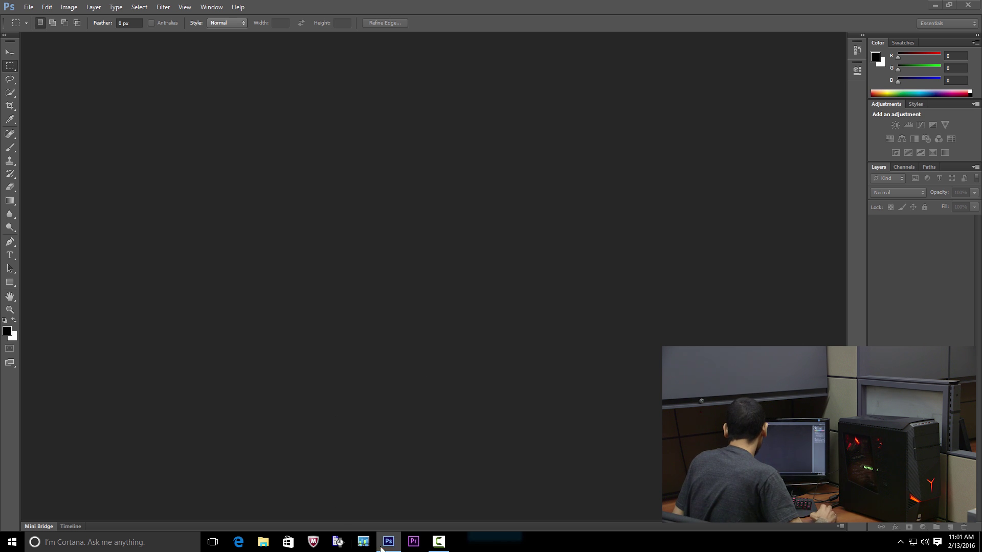
Once the batch finishes, bring File Explorer forward on Quick access.
left_click(263, 542)
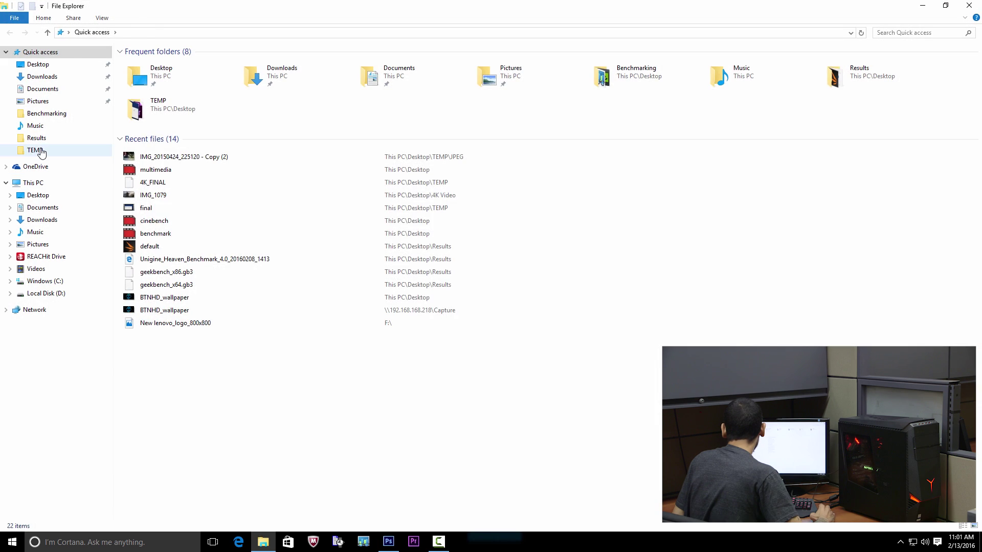
Open TEMP's JPEG folder and view the first quadrant-coloured photo in Photos.
left_click(36, 151)
double_click(215, 78)
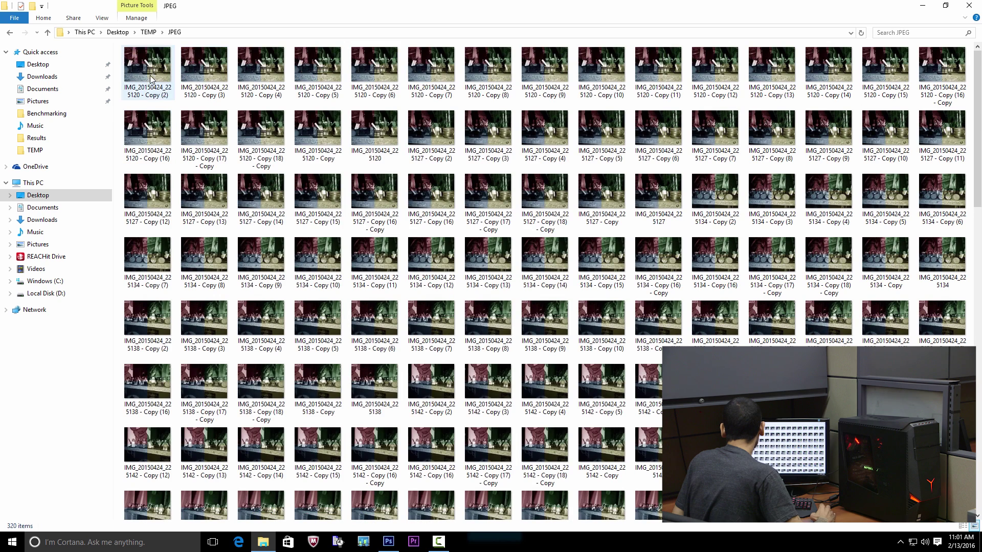
double_click(146, 85)
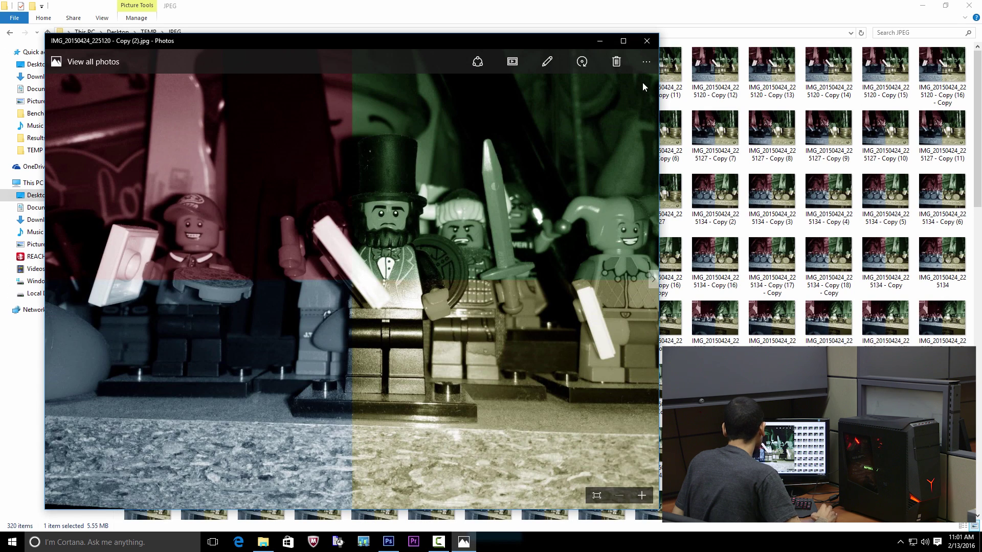